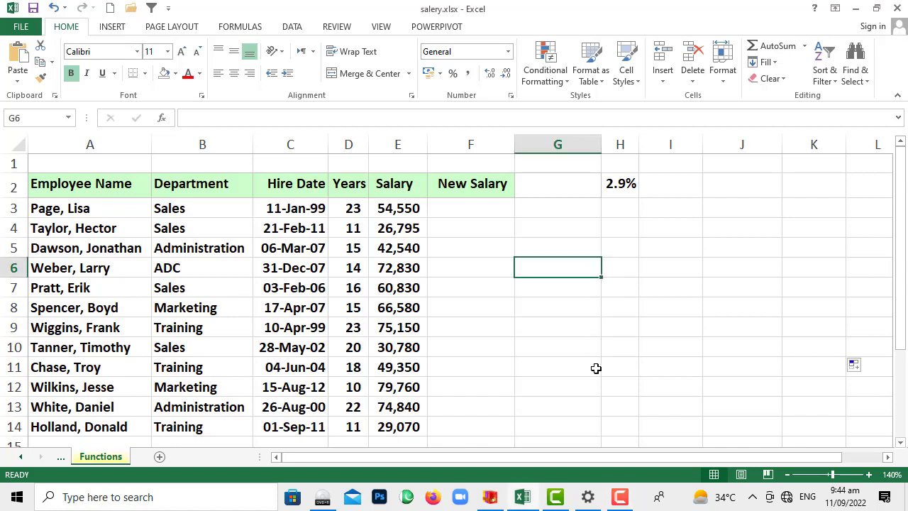
Enter =E3*H2 in F3 so it shows the 2.9% raise of 1,581.95.
{"action": "mouse_move", "coordinate": [580, 251]}
{"action": "left_mouse_down"}
{"action": "mouse_move", "coordinate": [727, 255]}
{"action": "mouse_move", "coordinate": [547, 260]}
{"action": "left_mouse_up"}
{"action": "left_click", "coordinate": [612, 185]}
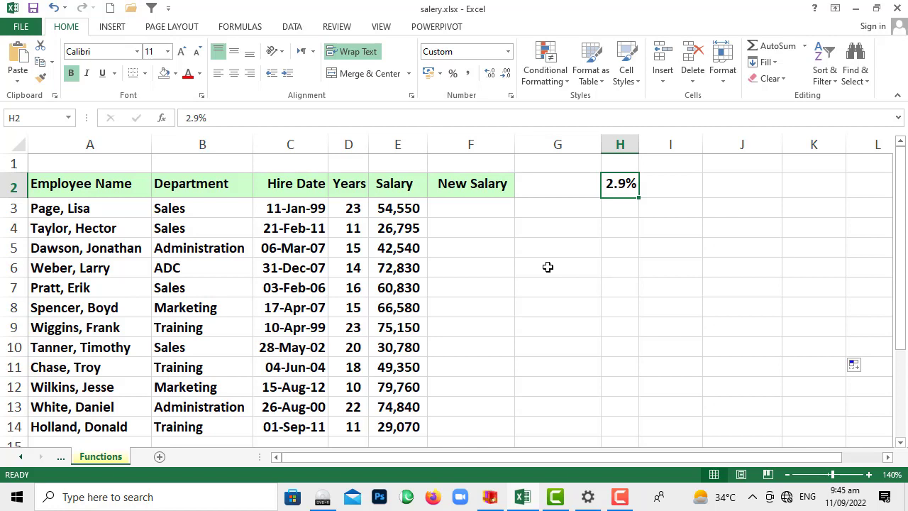
{"action": "left_click", "coordinate": [471, 208]}
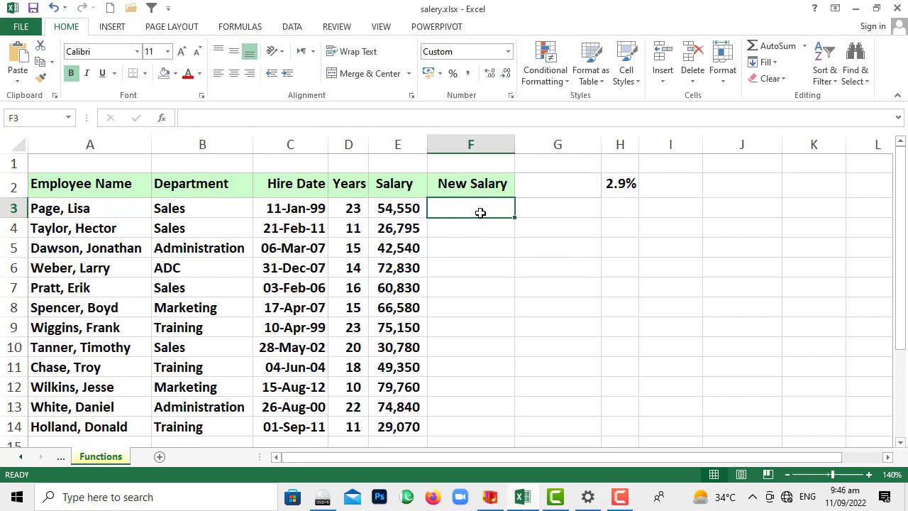
{"action": "left_click", "coordinate": [344, 121]}
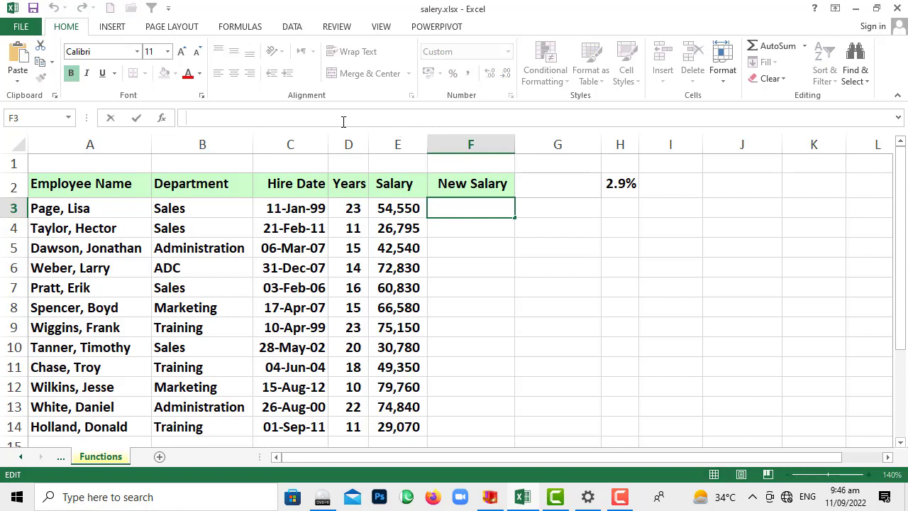
{"action": "type", "text": "="}
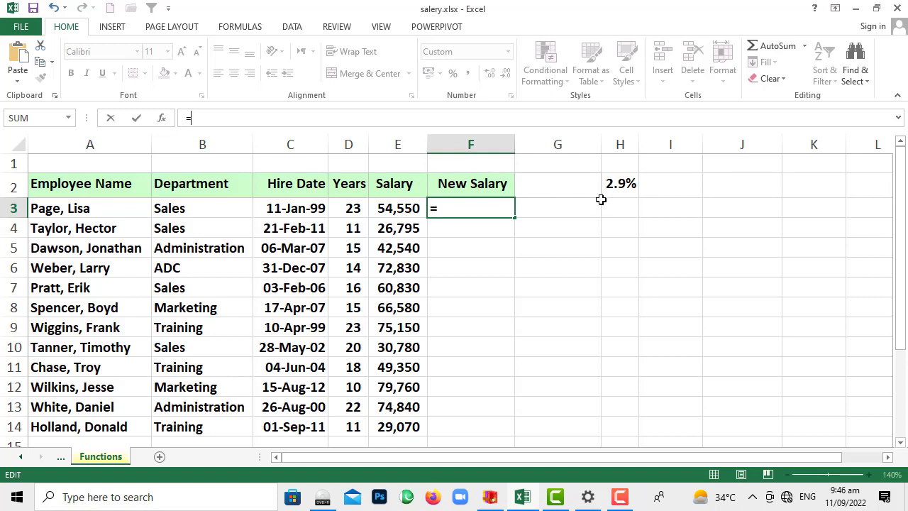
{"action": "left_click", "coordinate": [399, 211]}
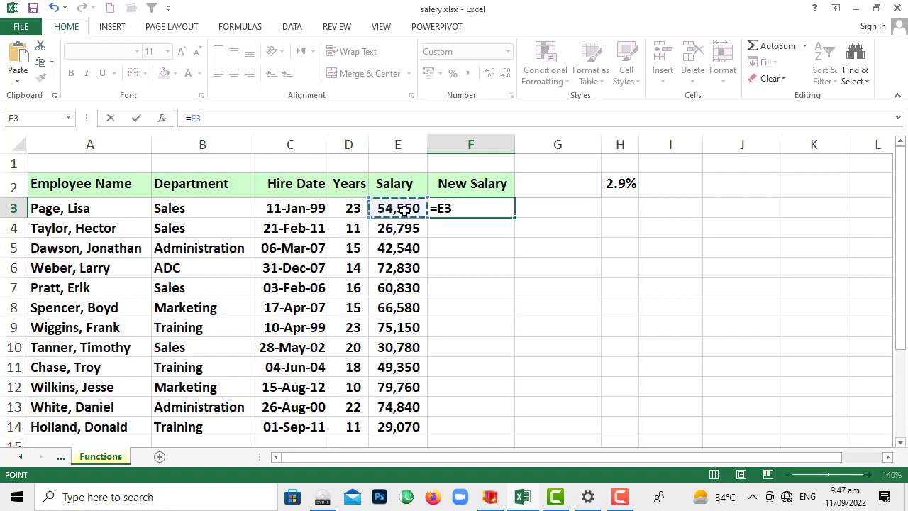
{"action": "type", "text": "*"}
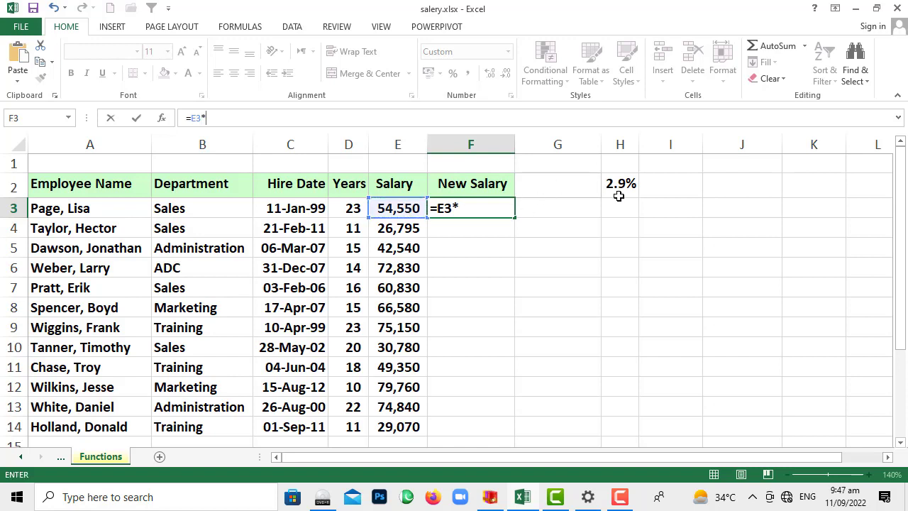
{"action": "left_click", "coordinate": [626, 187]}
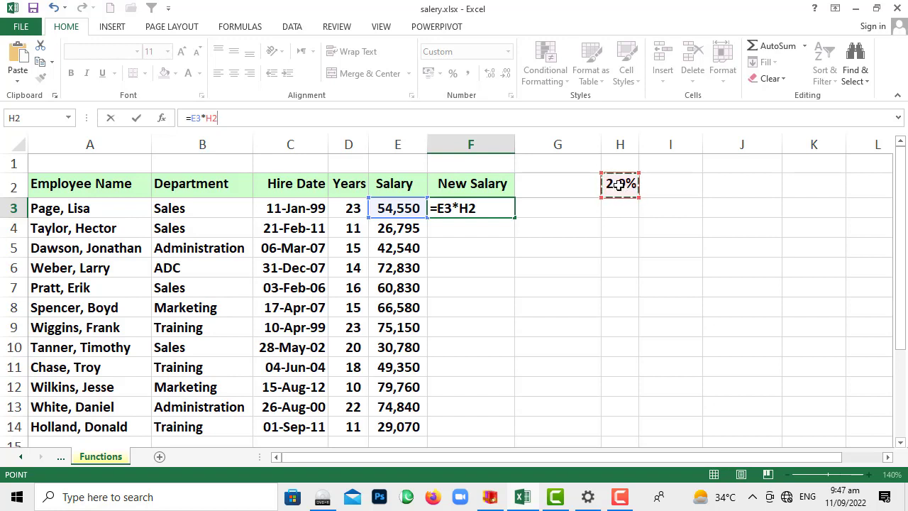
{"action": "key", "text": "Return"}
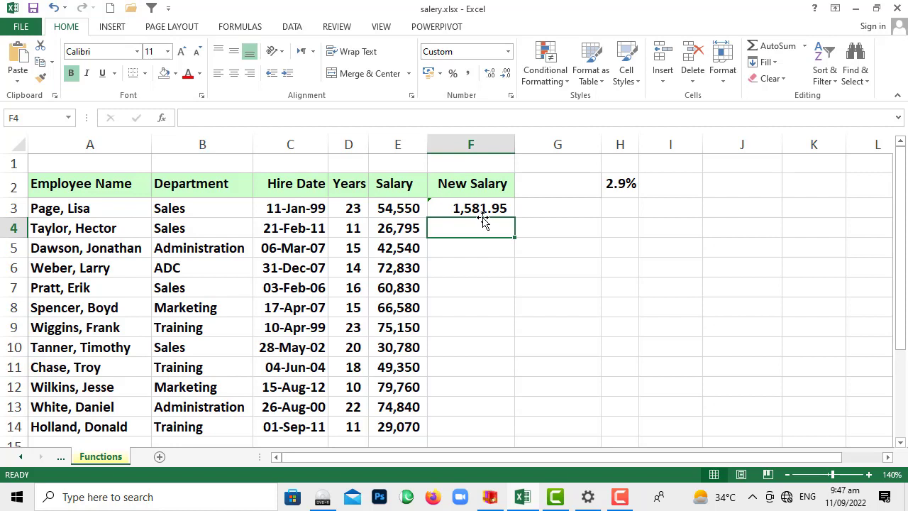
{"action": "left_click", "coordinate": [470, 209]}
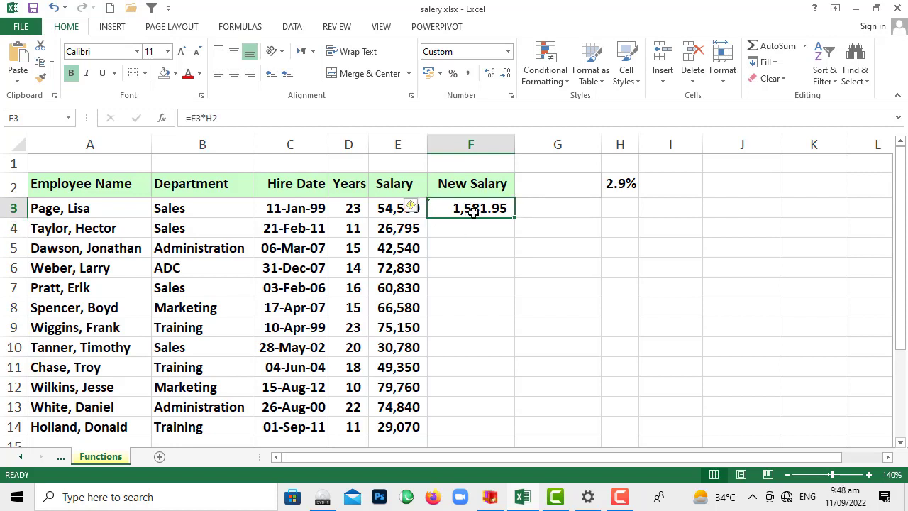
Extend the F3 formula to =E3*H2+E3, giving a new salary of 56,131.95.
{"action": "left_click", "coordinate": [243, 119]}
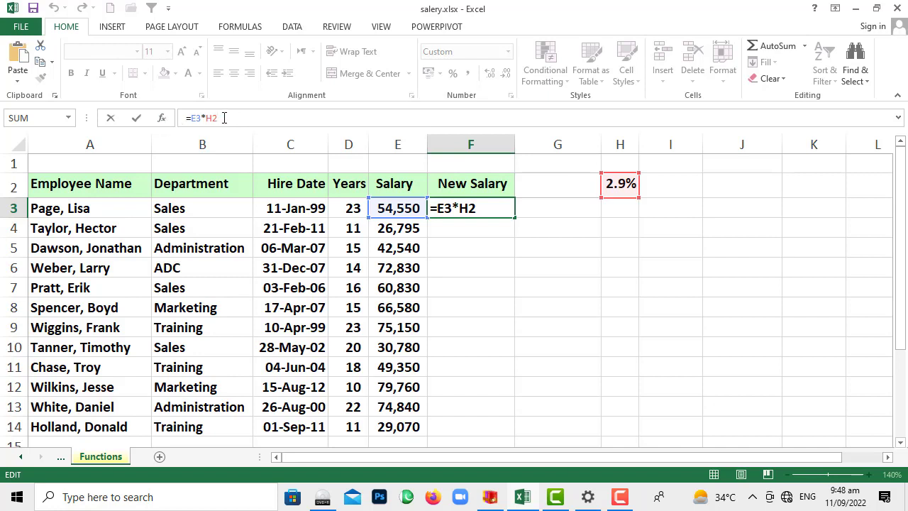
{"action": "type", "text": "+"}
{"action": "left_click", "coordinate": [396, 218]}
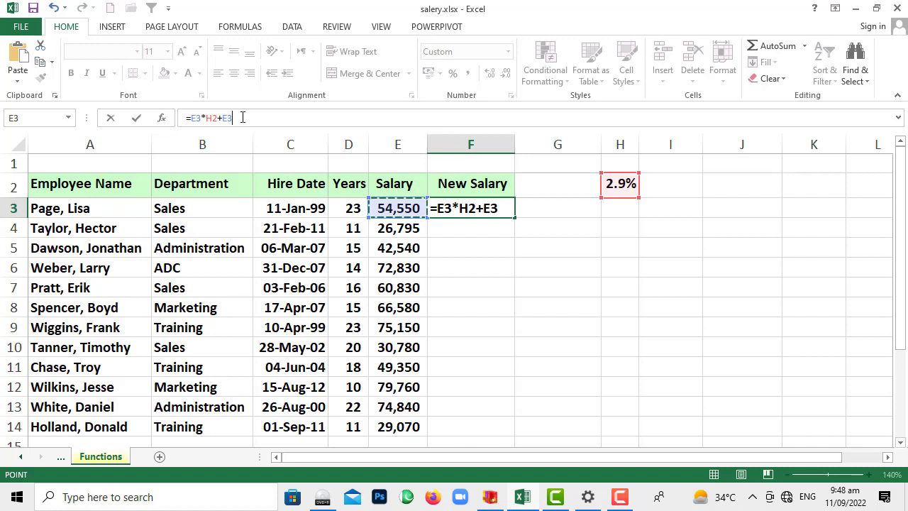
{"action": "key", "text": "Return"}
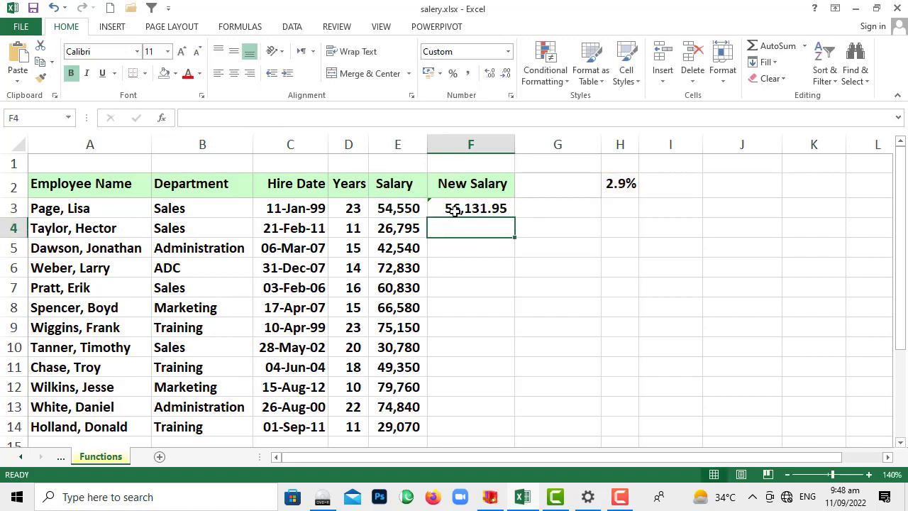
{"action": "left_click", "coordinate": [458, 210]}
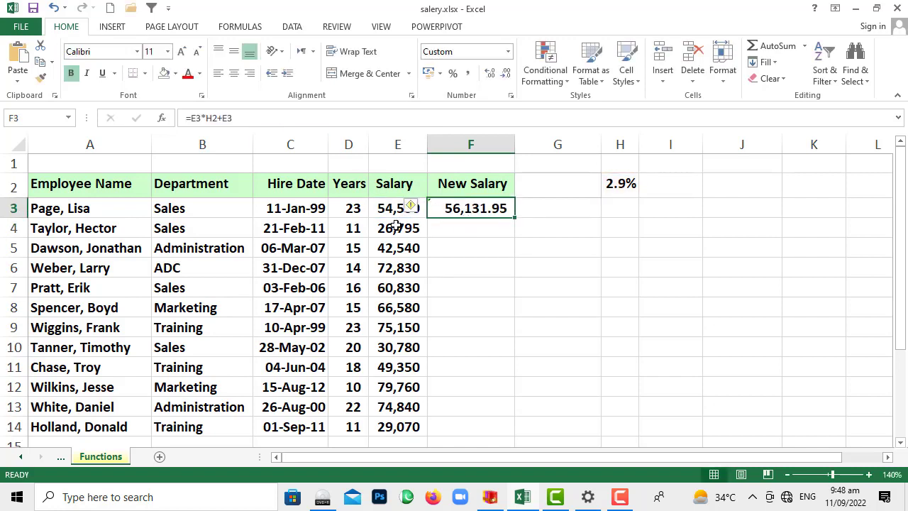
{"action": "left_click", "coordinate": [402, 208]}
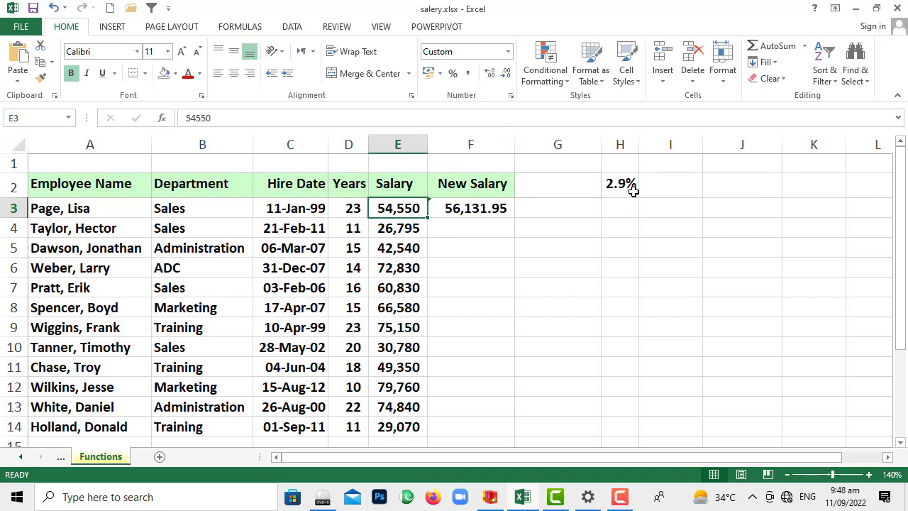
{"action": "left_click", "coordinate": [482, 213]}
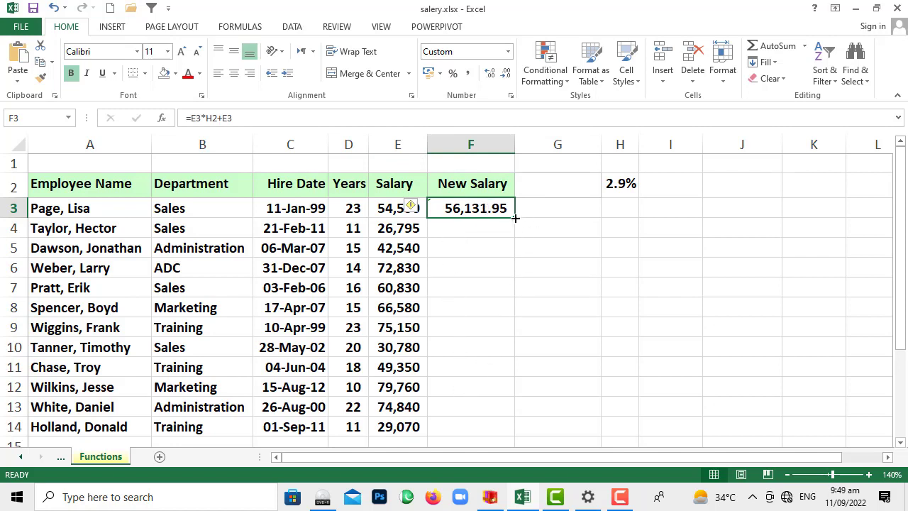
{"action": "left_click_drag", "start_coordinate": [516, 218], "coordinate": [496, 432]}
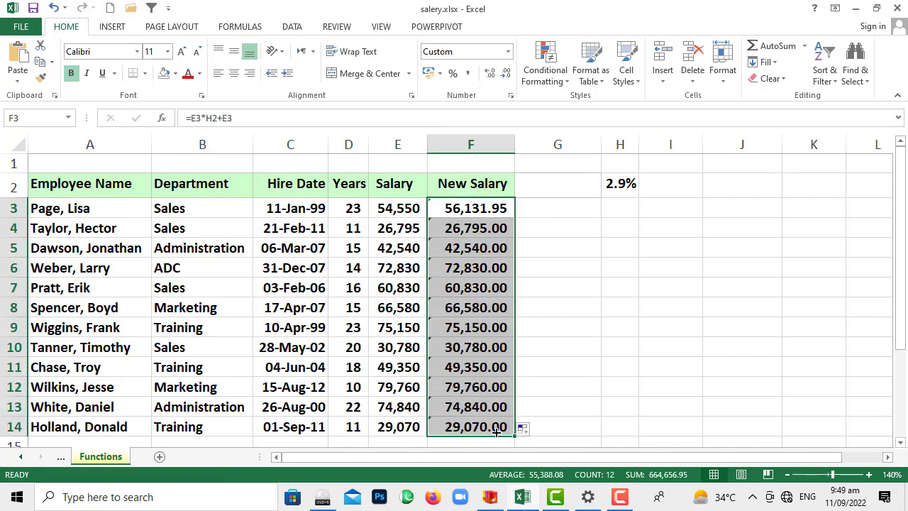
{"action": "left_click", "coordinate": [539, 247]}
{"action": "left_click", "coordinate": [481, 210]}
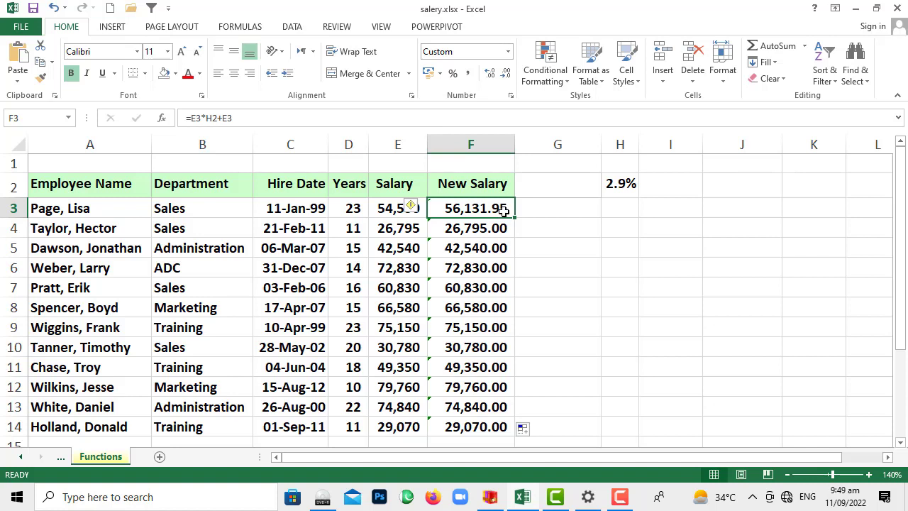
{"action": "left_click", "coordinate": [487, 230]}
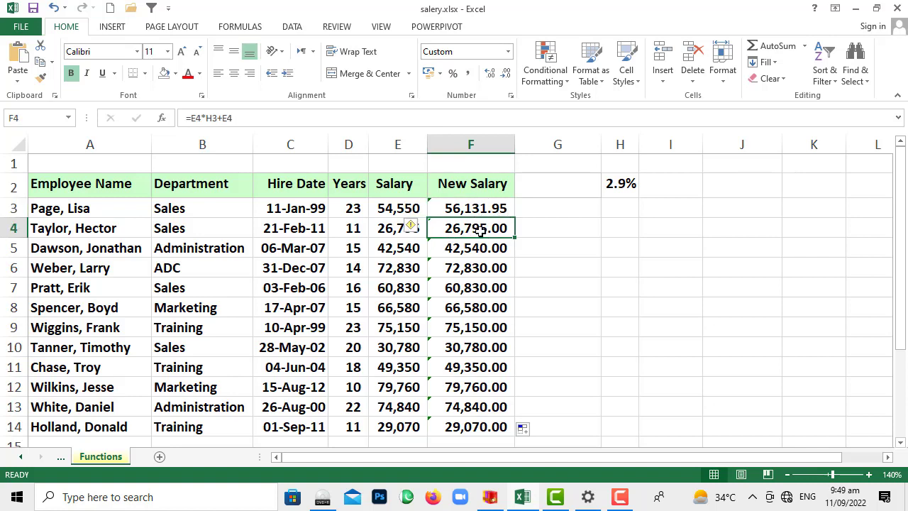
{"action": "left_click", "coordinate": [501, 250]}
{"action": "left_click", "coordinate": [487, 232]}
{"action": "left_click", "coordinate": [552, 230]}
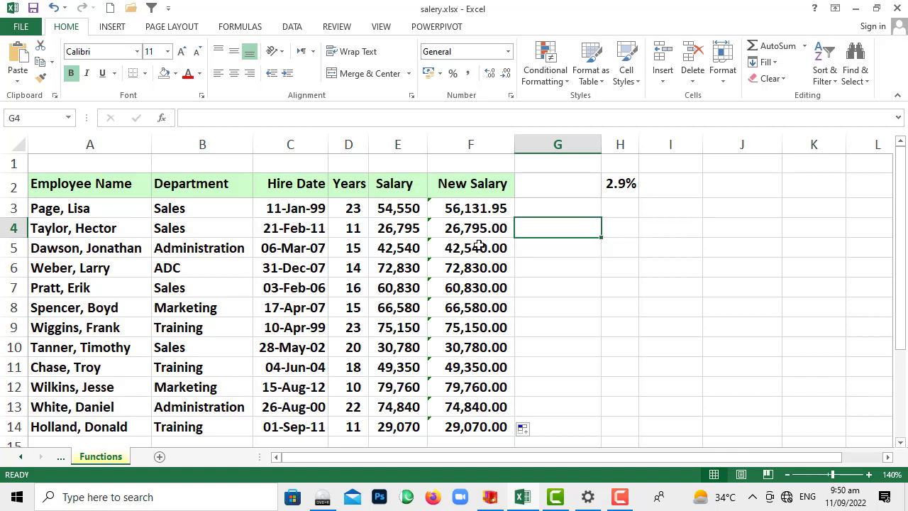
{"action": "left_click", "coordinate": [477, 235]}
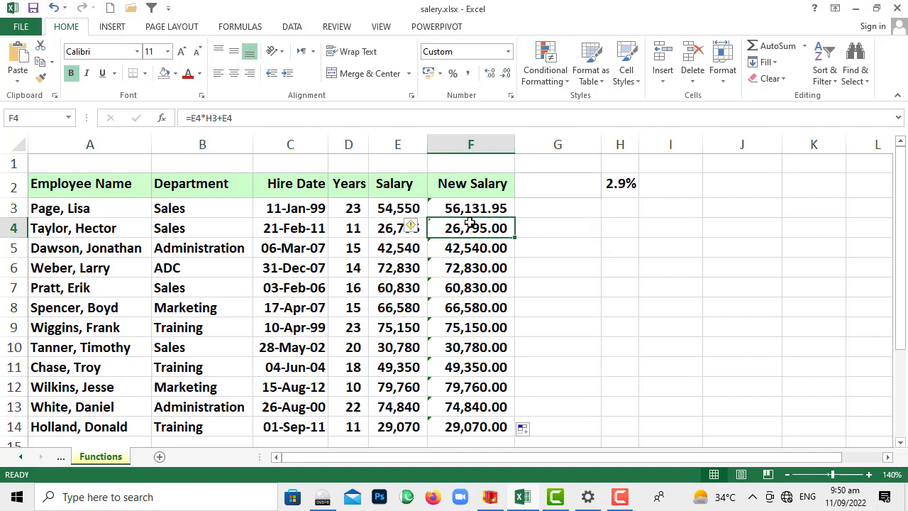
{"action": "left_click", "coordinate": [472, 211]}
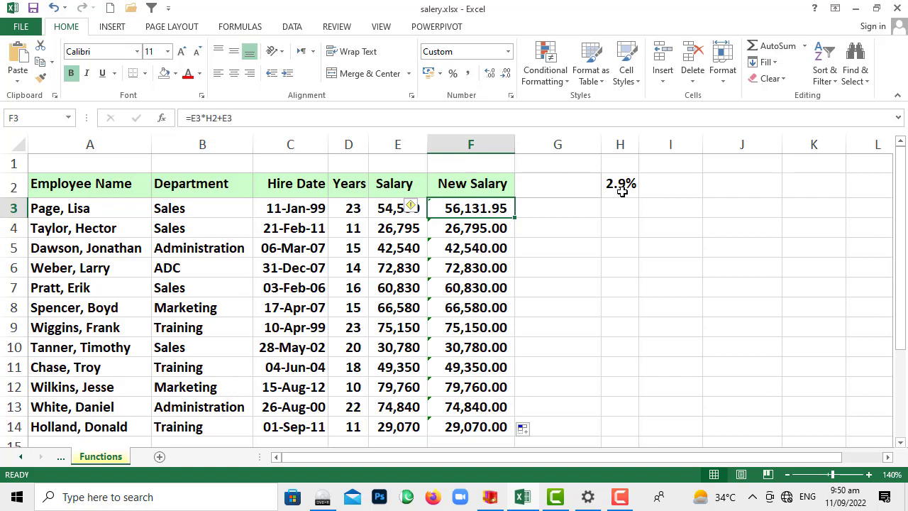
{"action": "left_click", "coordinate": [474, 230]}
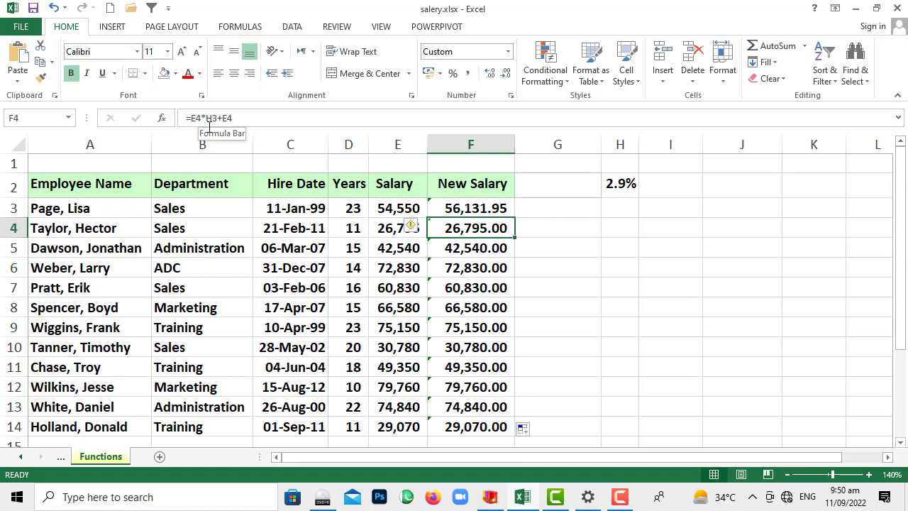
{"action": "left_click", "coordinate": [622, 207]}
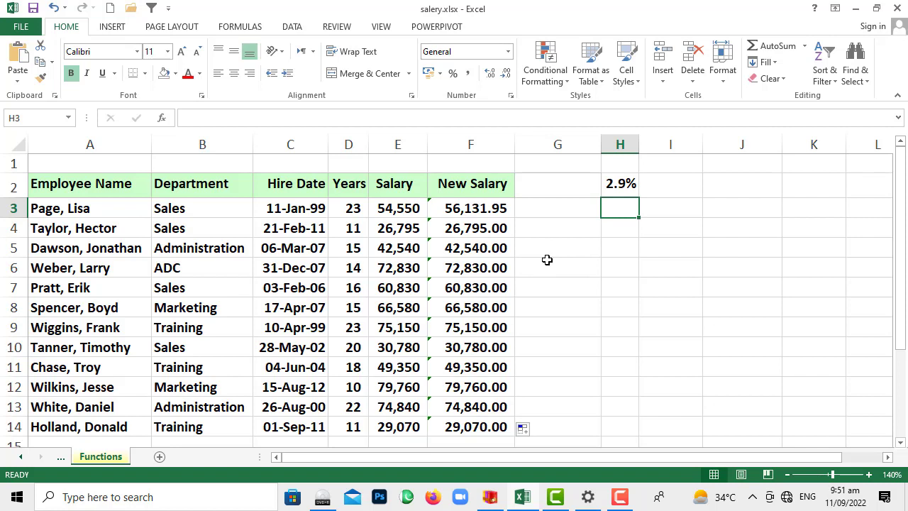
{"action": "left_click", "coordinate": [550, 327]}
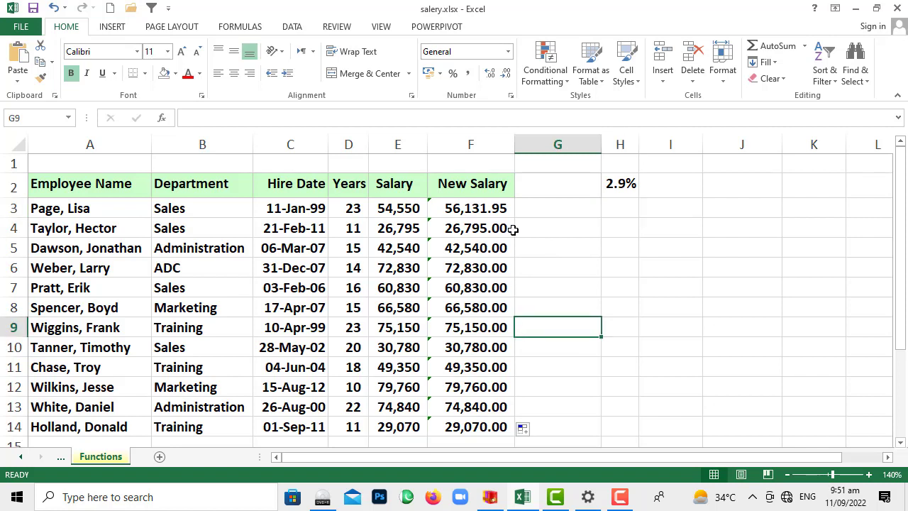
Delete the wrong copied results in F4:F14, keeping only F3's 56,131.95.
{"action": "left_click_drag", "start_coordinate": [511, 229], "coordinate": [499, 428]}
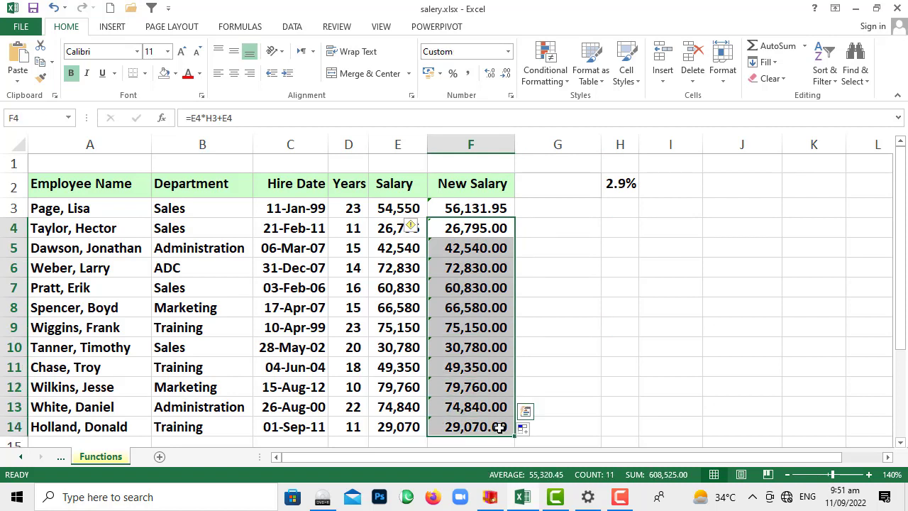
{"action": "key", "text": "Delete"}
{"action": "key", "text": "shift+BackSpace"}
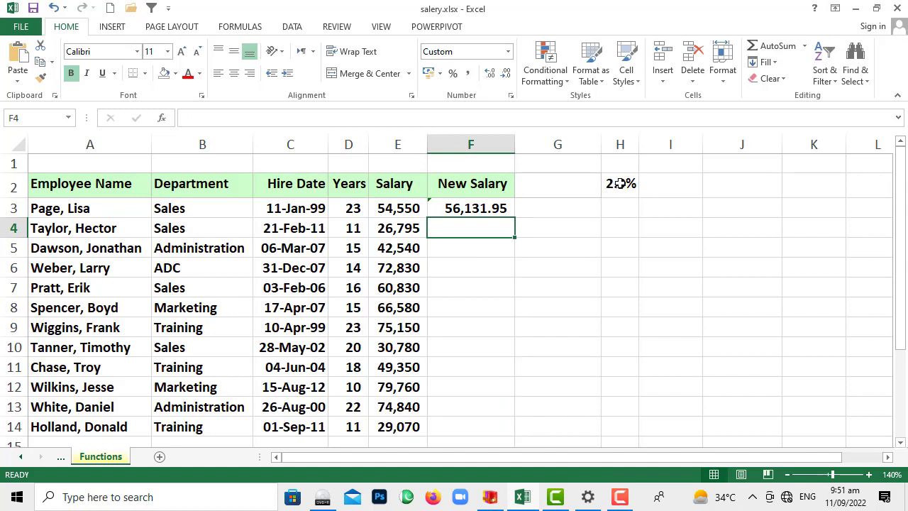
{"action": "left_click", "coordinate": [620, 185]}
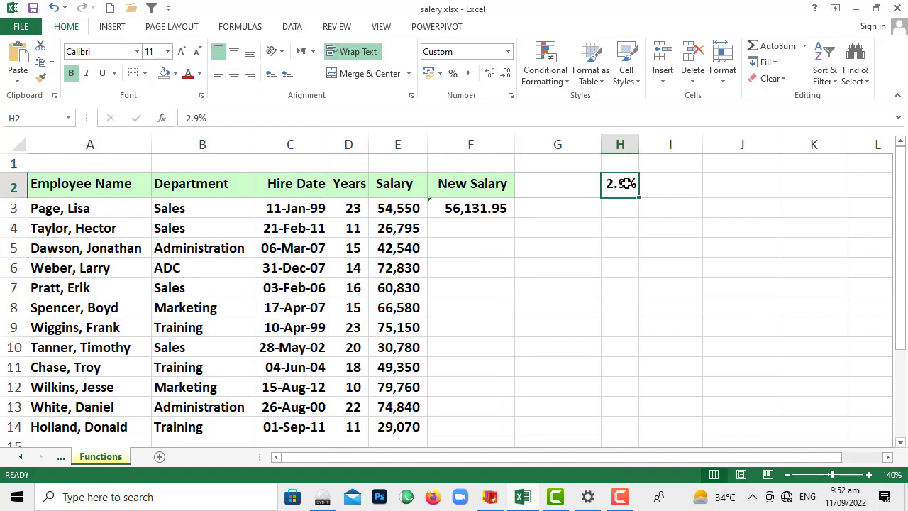
{"action": "left_click", "coordinate": [478, 215]}
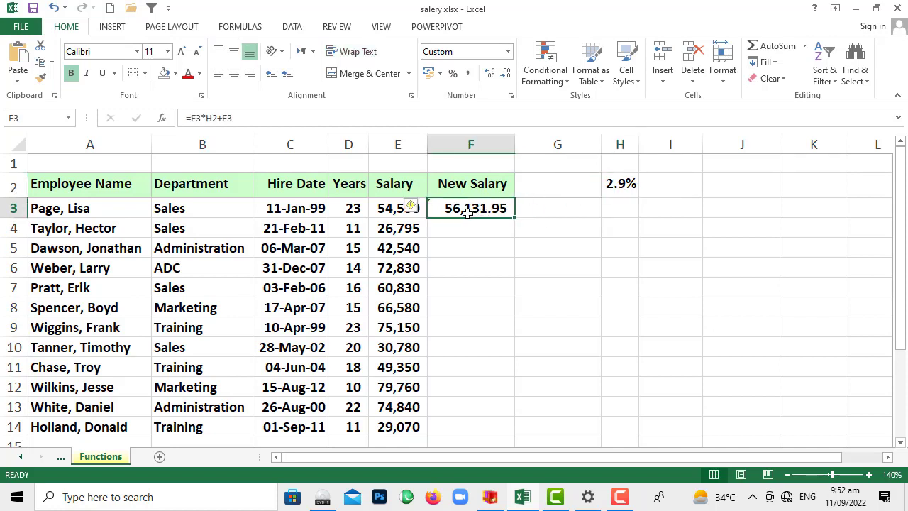
Lock the rate reference so the F3 formula reads =E3*$H$2+E3.
{"action": "key", "text": "F2"}
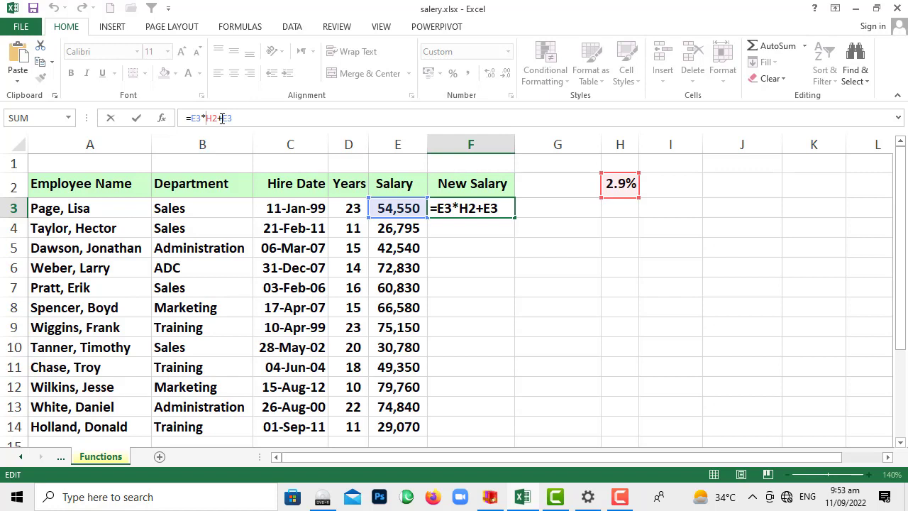
{"action": "type", "text": "$"}
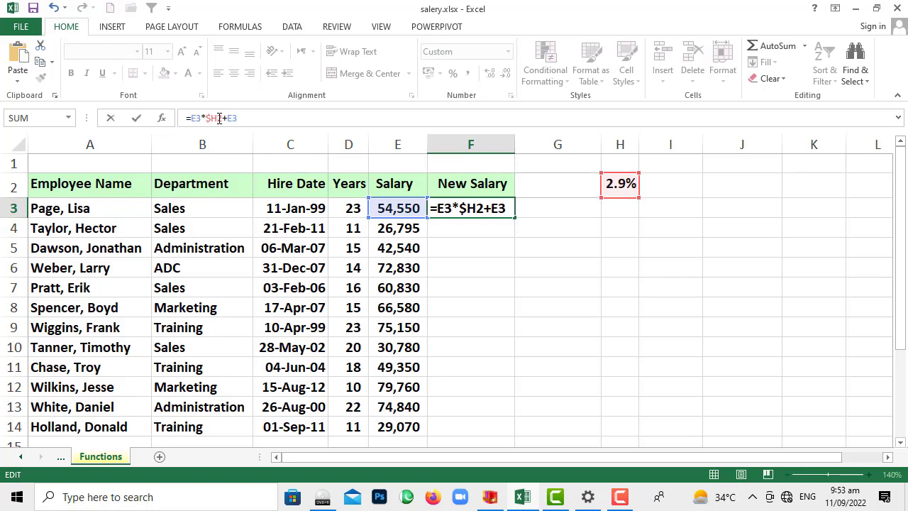
{"action": "type", "text": "$"}
{"action": "key", "text": "ctrl+Return"}
{"action": "left_click", "coordinate": [620, 184]}
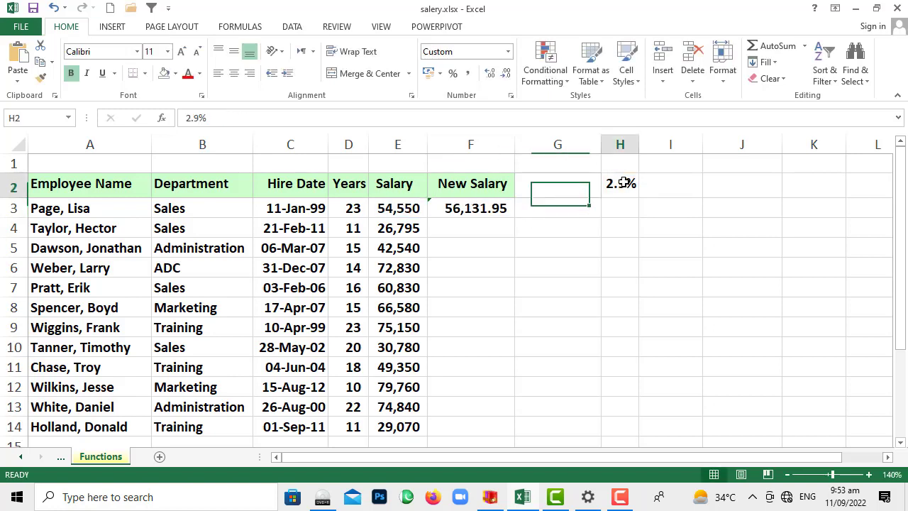
{"action": "left_click", "coordinate": [500, 208]}
Copy the corrected F3 formula down to F14, ending at 29,913.03.
{"action": "left_click_drag", "start_coordinate": [515, 218], "coordinate": [481, 435]}
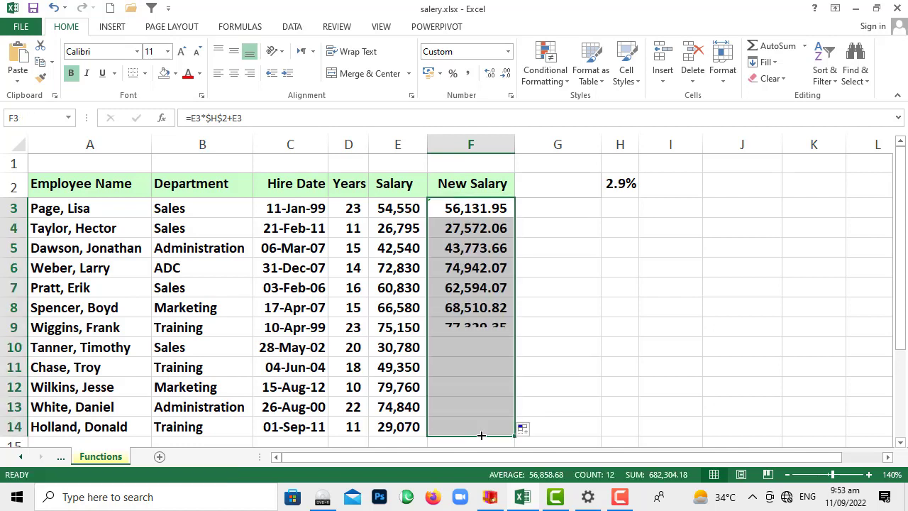
{"action": "left_click", "coordinate": [552, 263]}
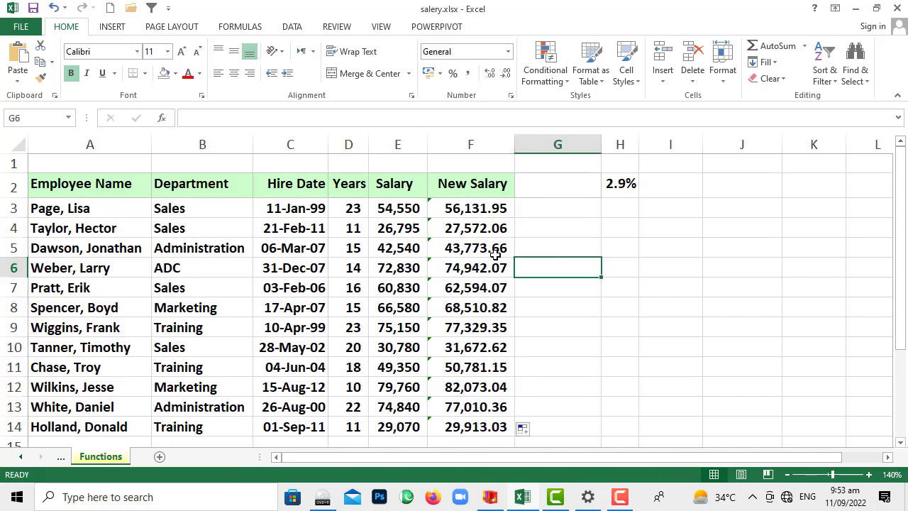